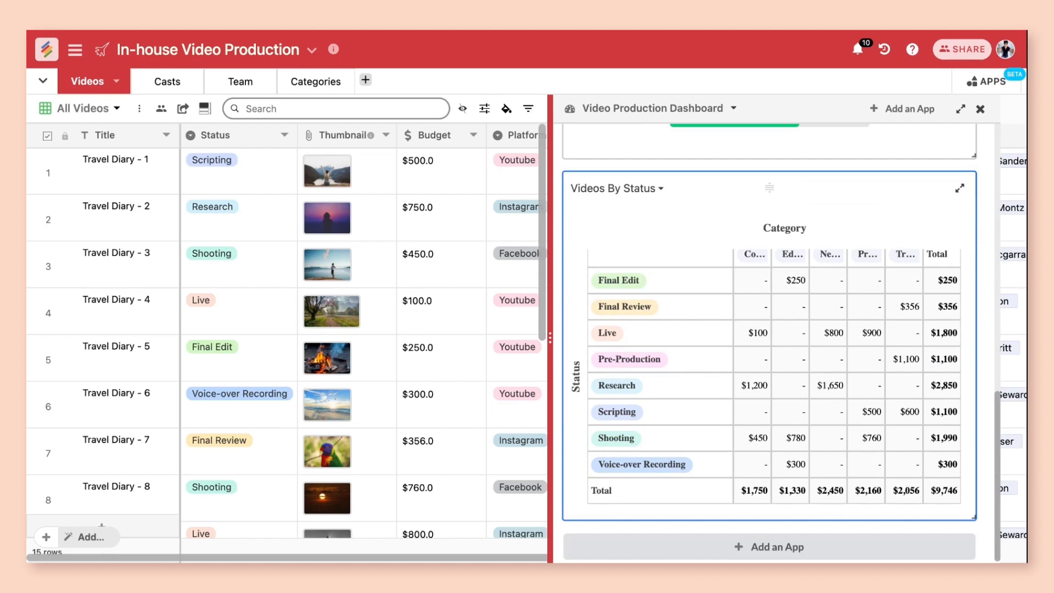
Step: Add a Search app to the Video Production Dashboard from the apps gallery
left_click(799, 546)
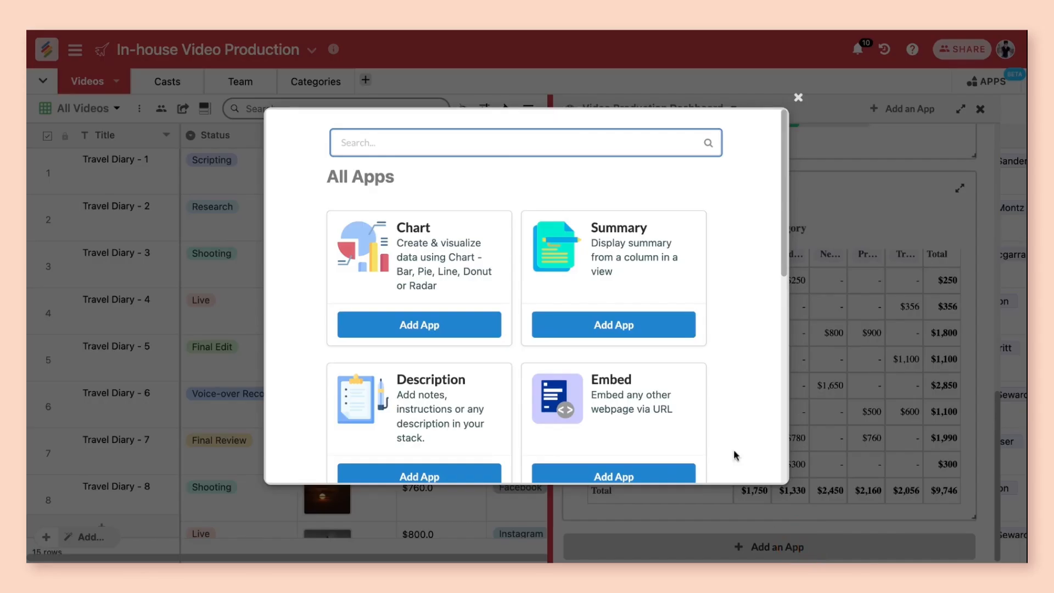
scroll(730, 400, "down", 5)
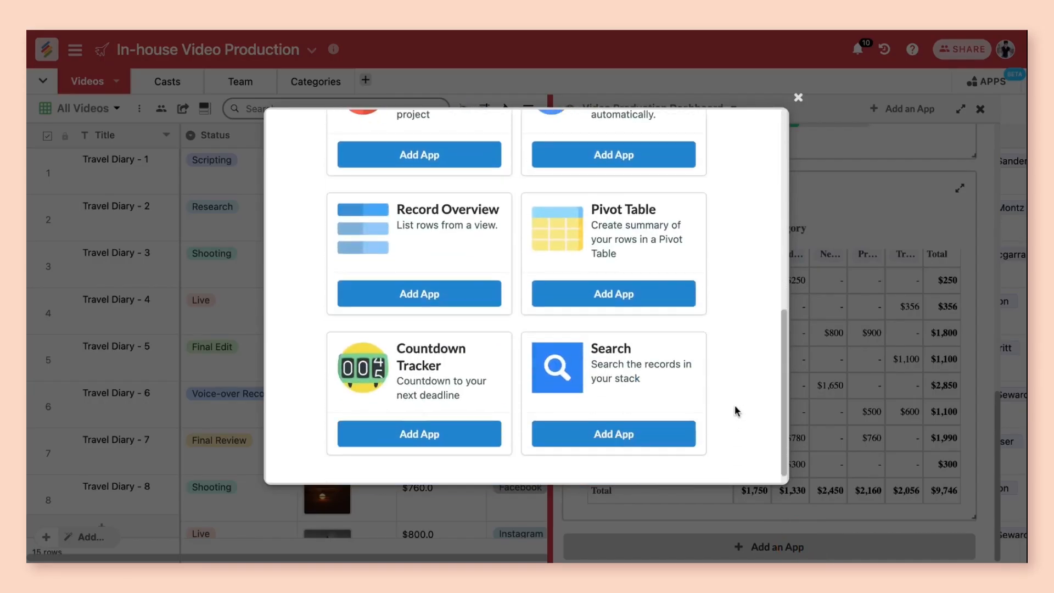
left_click(635, 437)
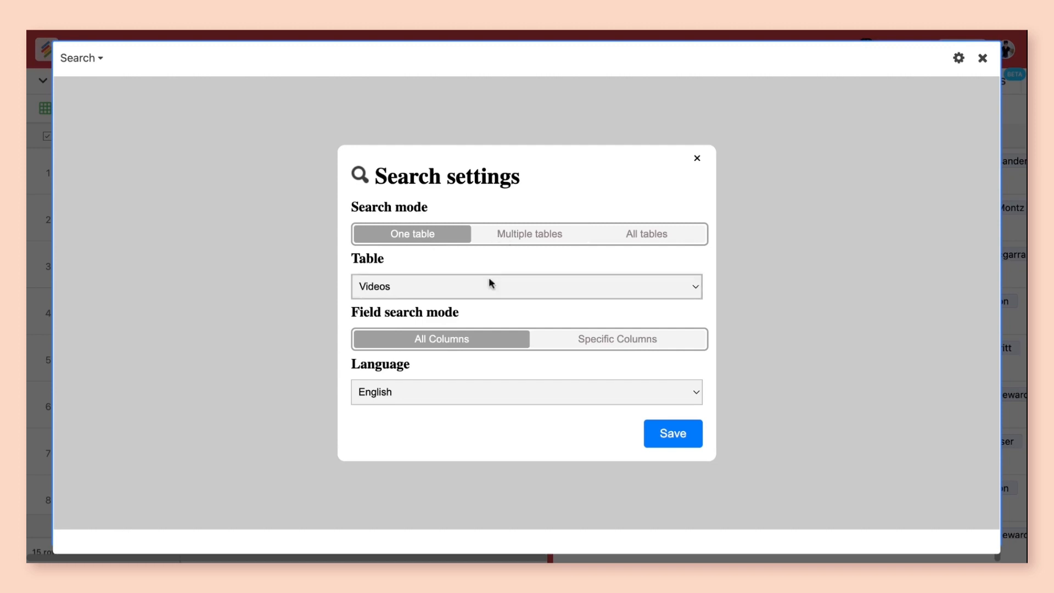
left_click(529, 235)
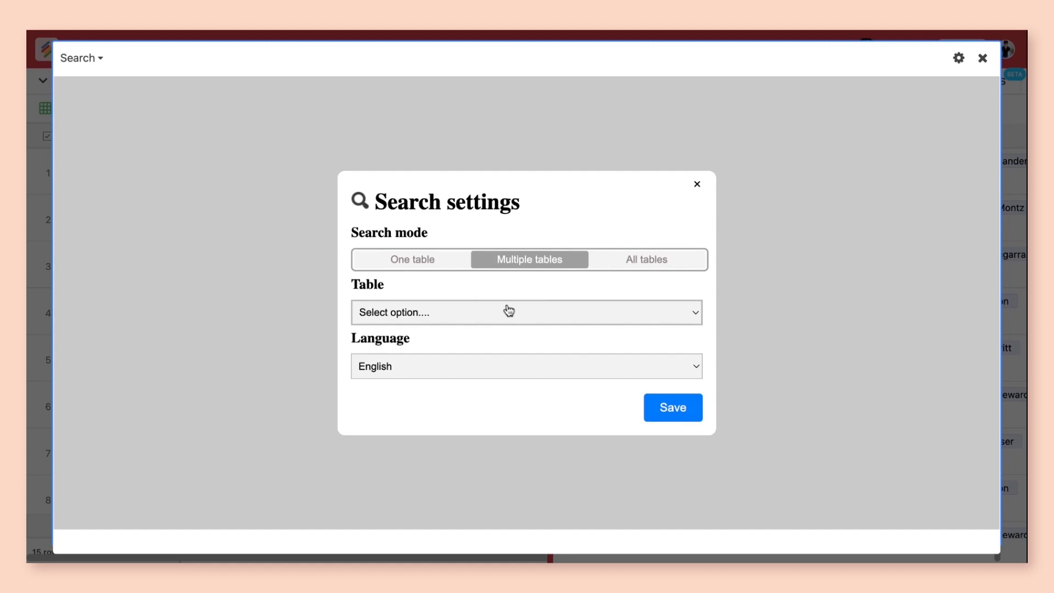
left_click(497, 334)
left_click(485, 328)
left_click(482, 353)
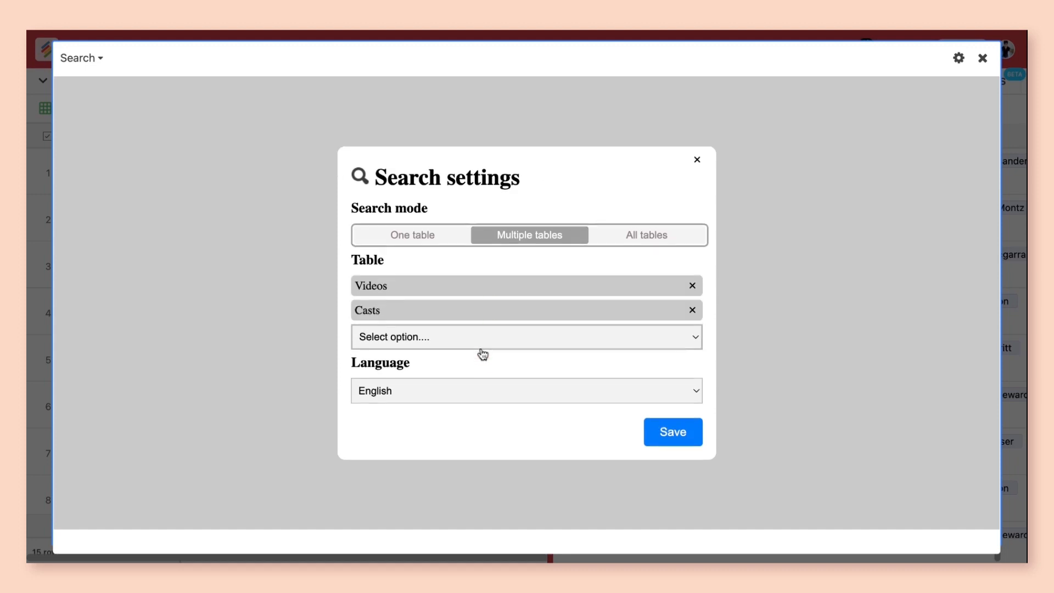
left_click(653, 244)
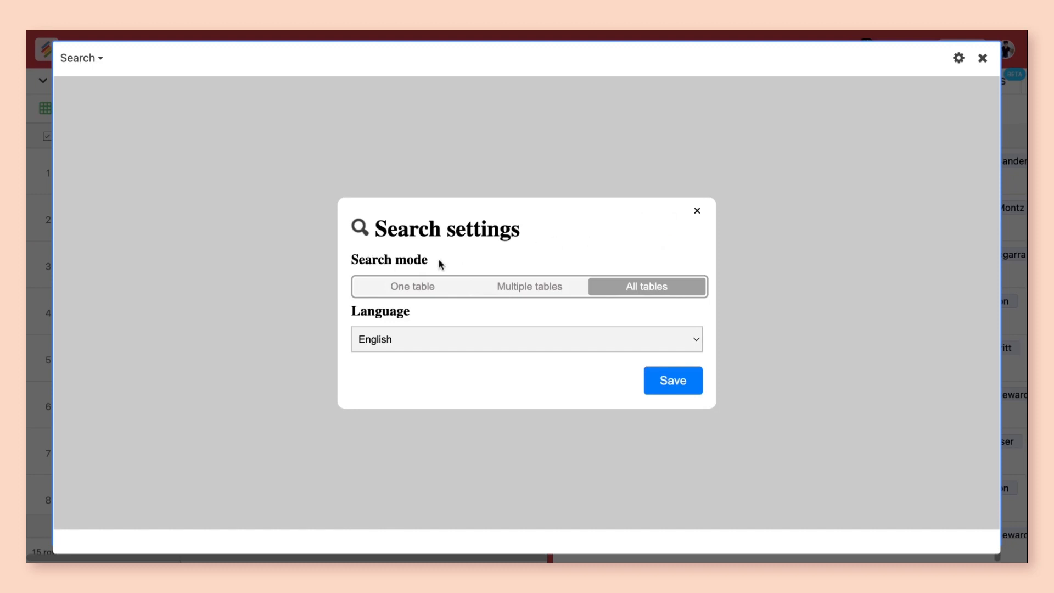
left_click(426, 285)
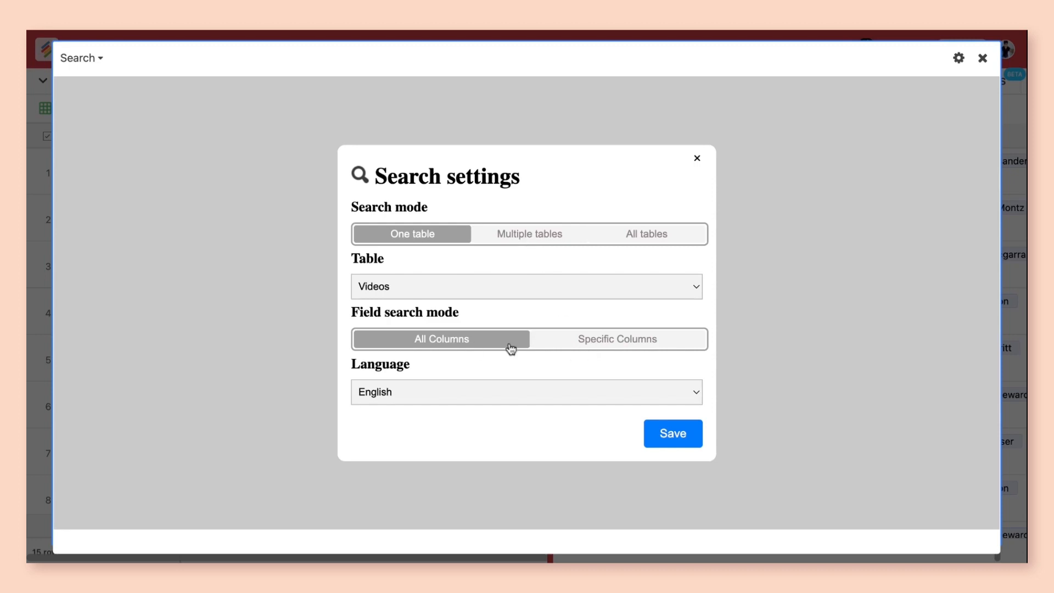
Step: Limit the Videos search to the specific columns Title, Status and Budget, and save the search settings
left_click(586, 346)
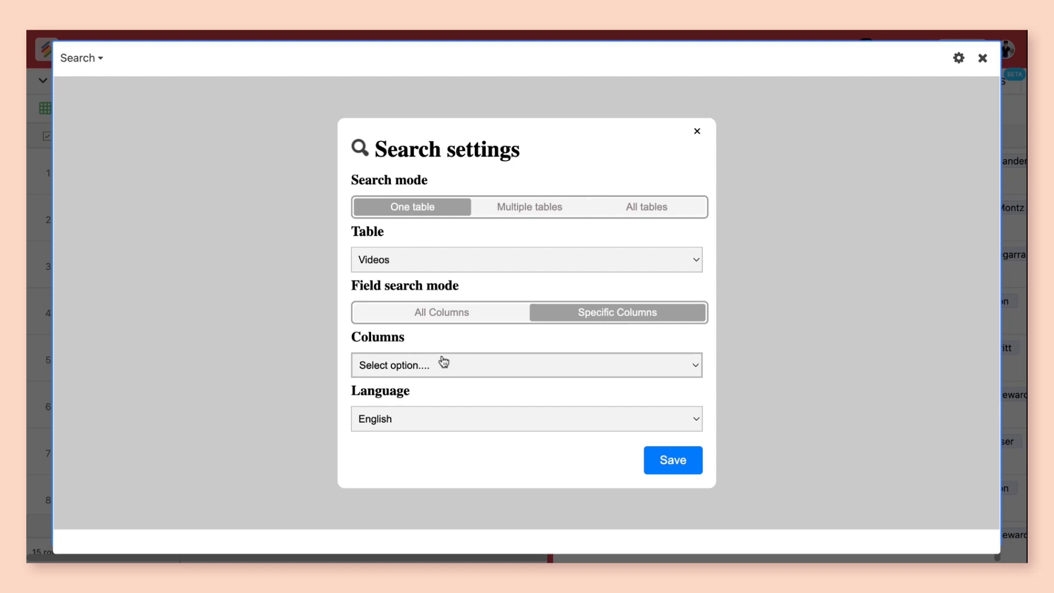
left_click(440, 387)
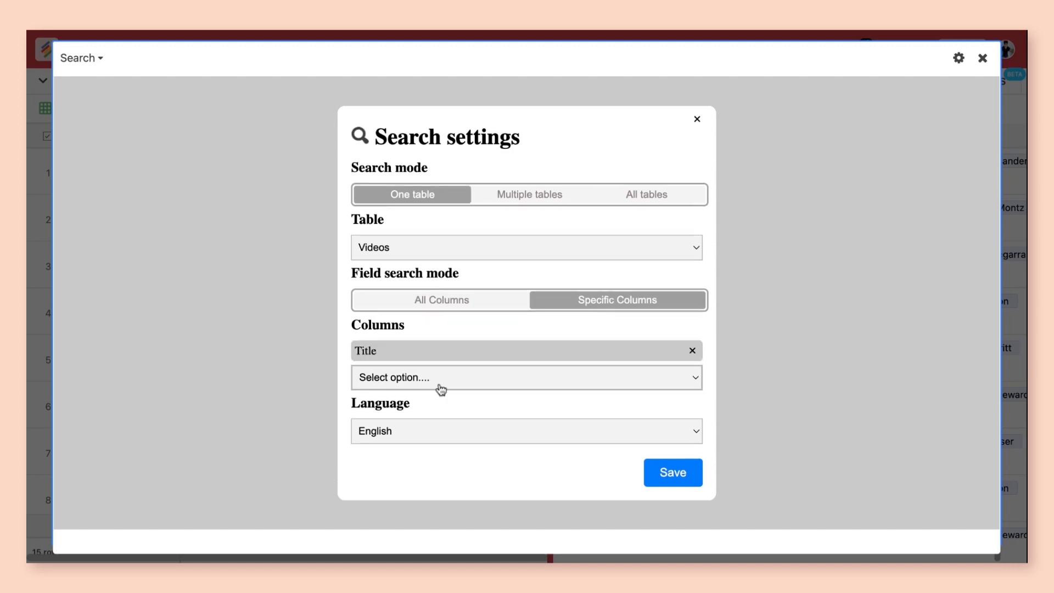
left_click(444, 387)
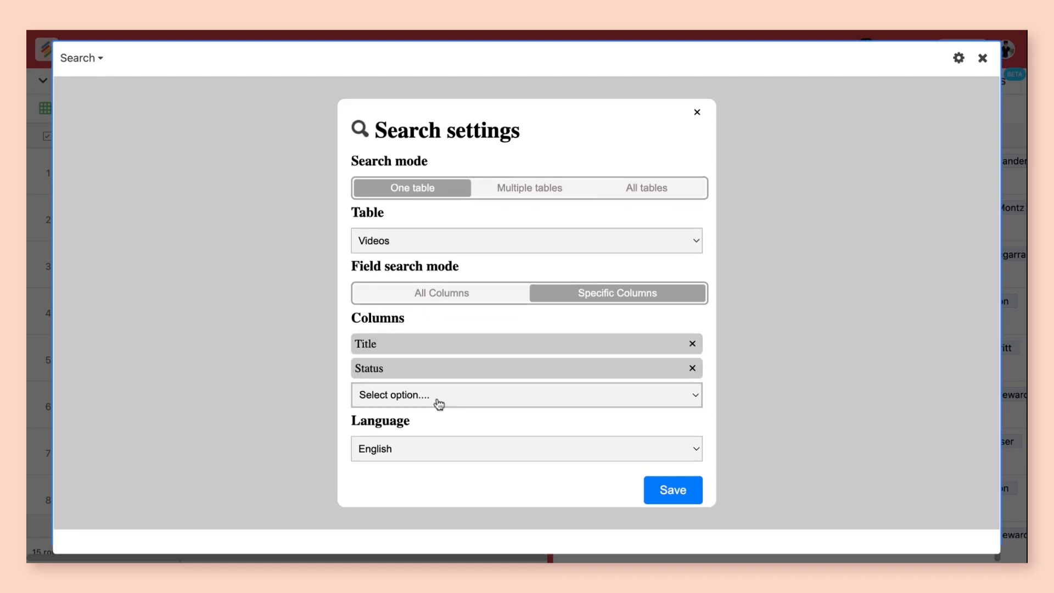
left_click(446, 431)
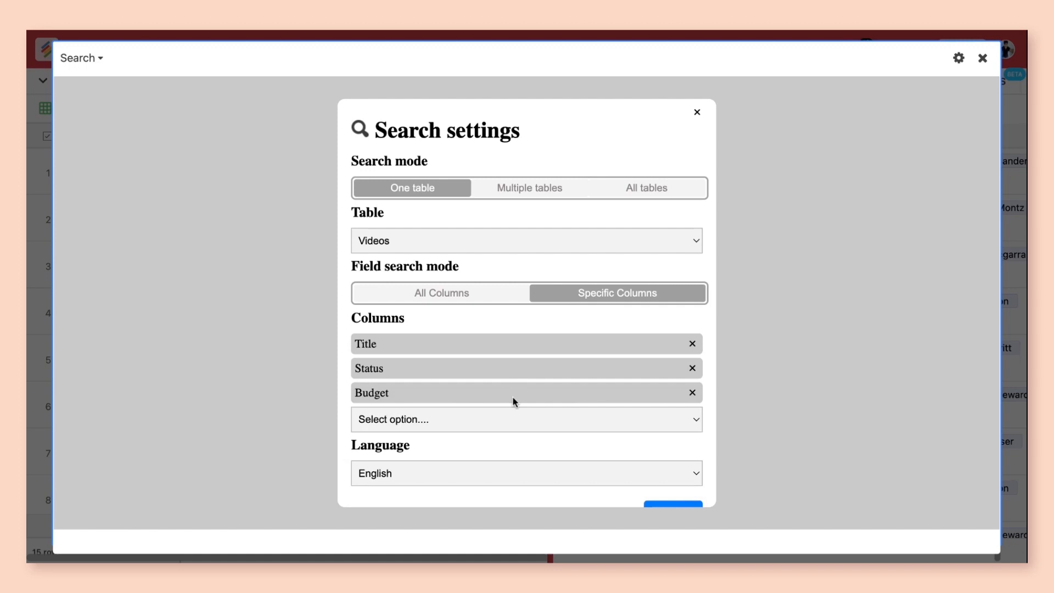
scroll(515, 401, "down", 1)
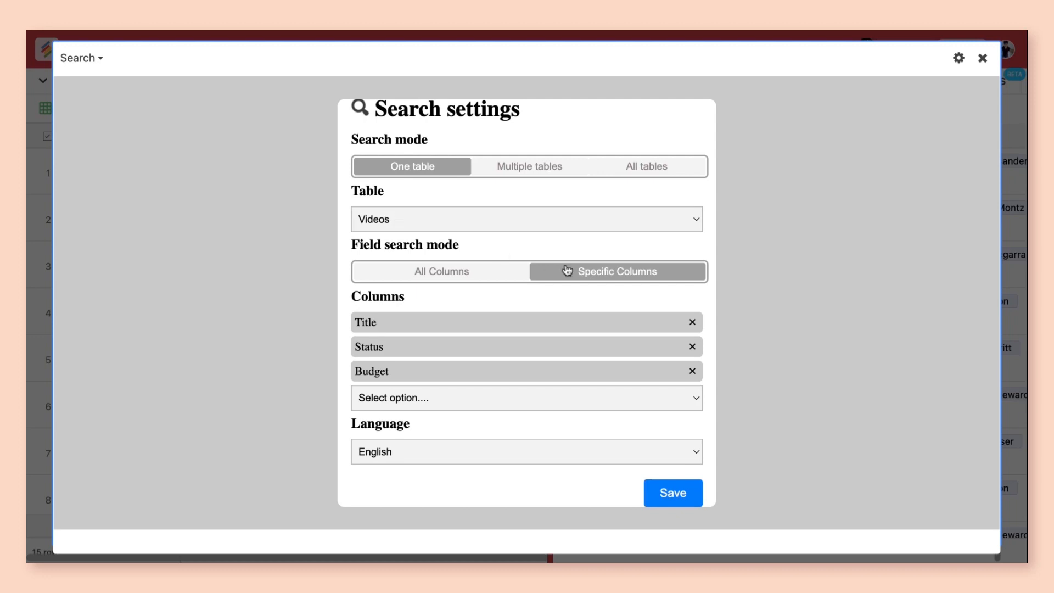
left_click(669, 494)
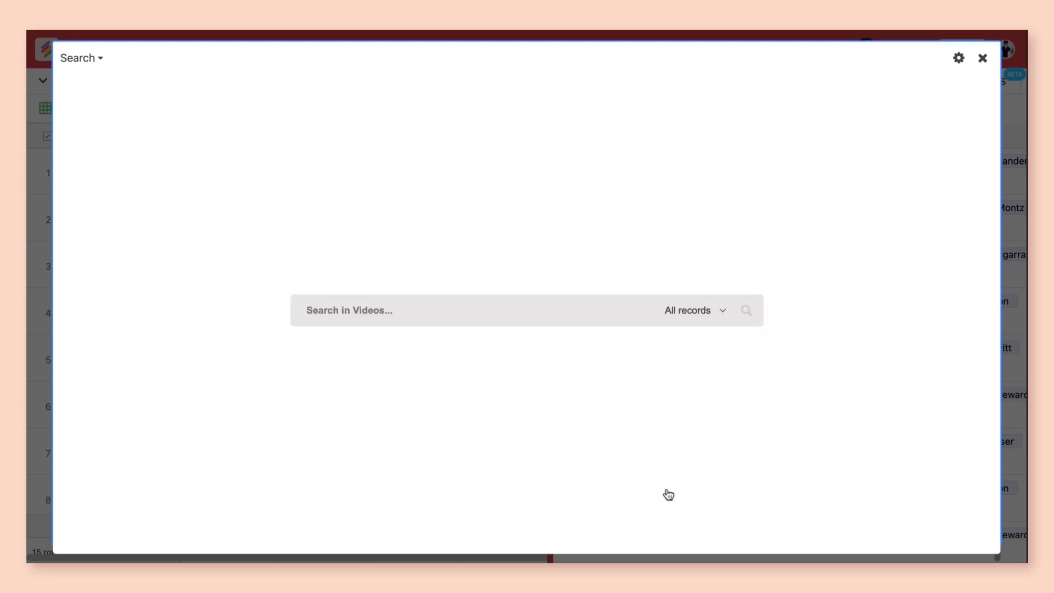
Step: Search the Videos table for Travel and scroll through the matching records
left_click(415, 312)
type("Travel")
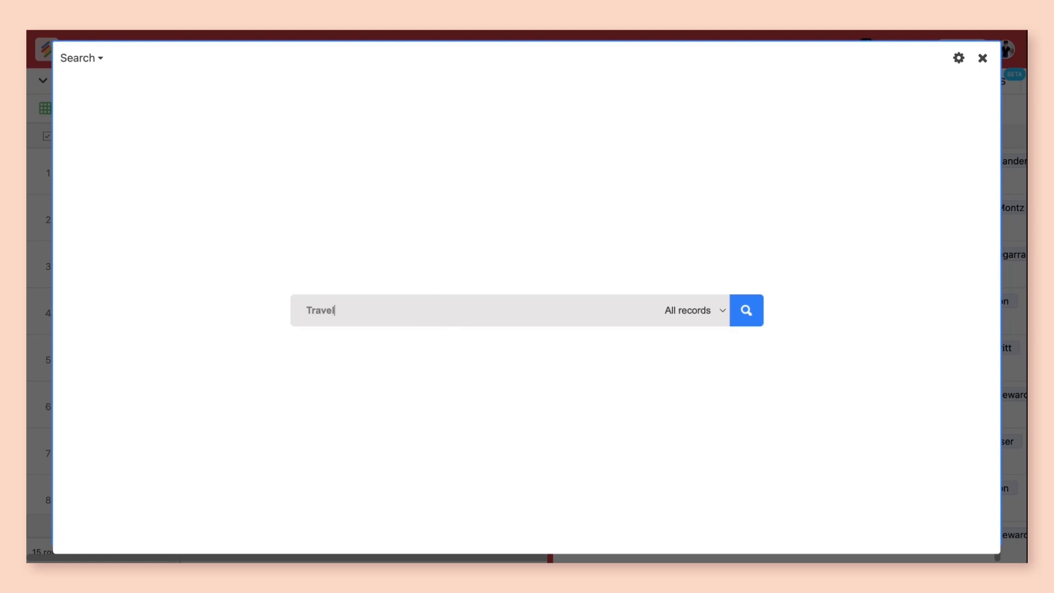
key("Return")
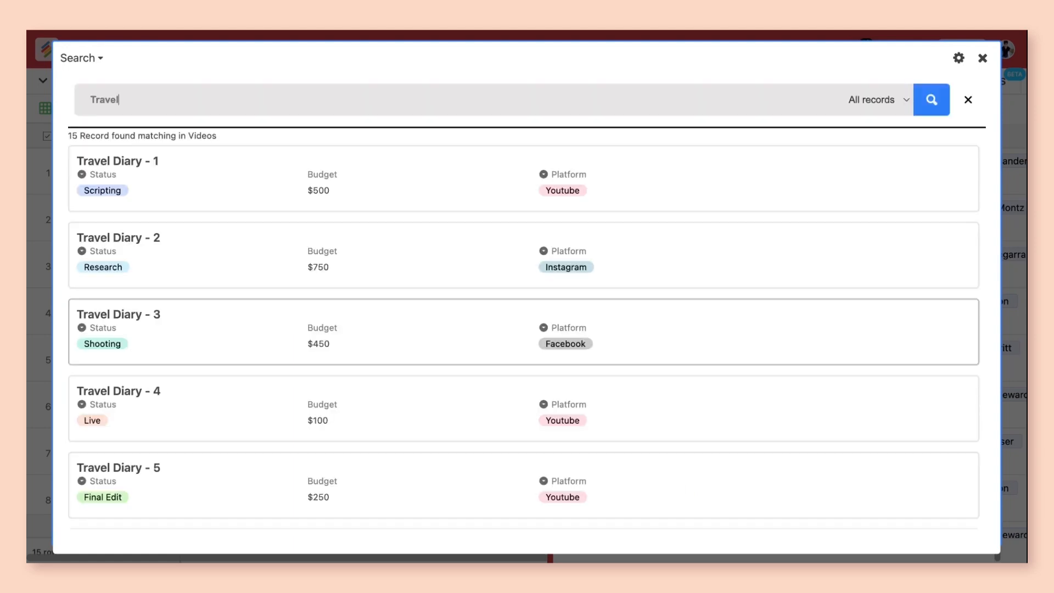
scroll(388, 254, "down", 6)
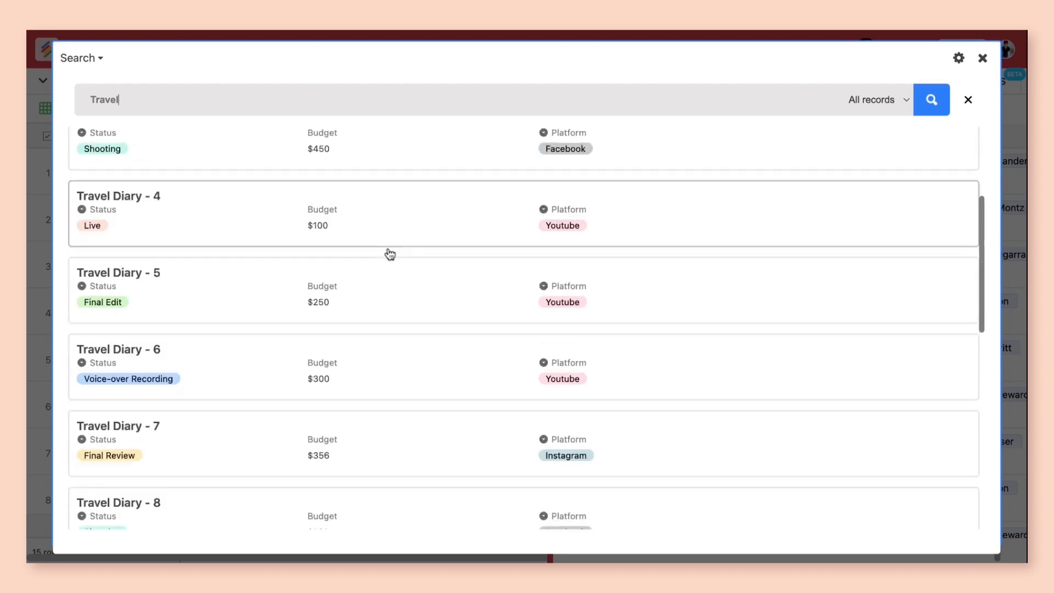
scroll(377, 365, "up", 6)
scroll(377, 367, "down", 9)
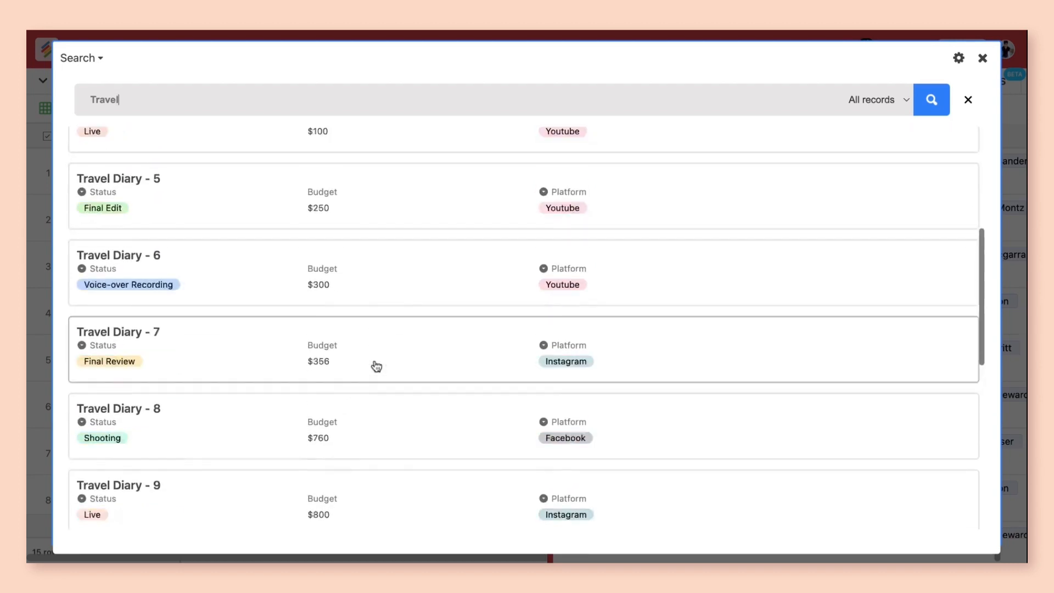
scroll(377, 366, "down", 3)
scroll(370, 363, "up", 10)
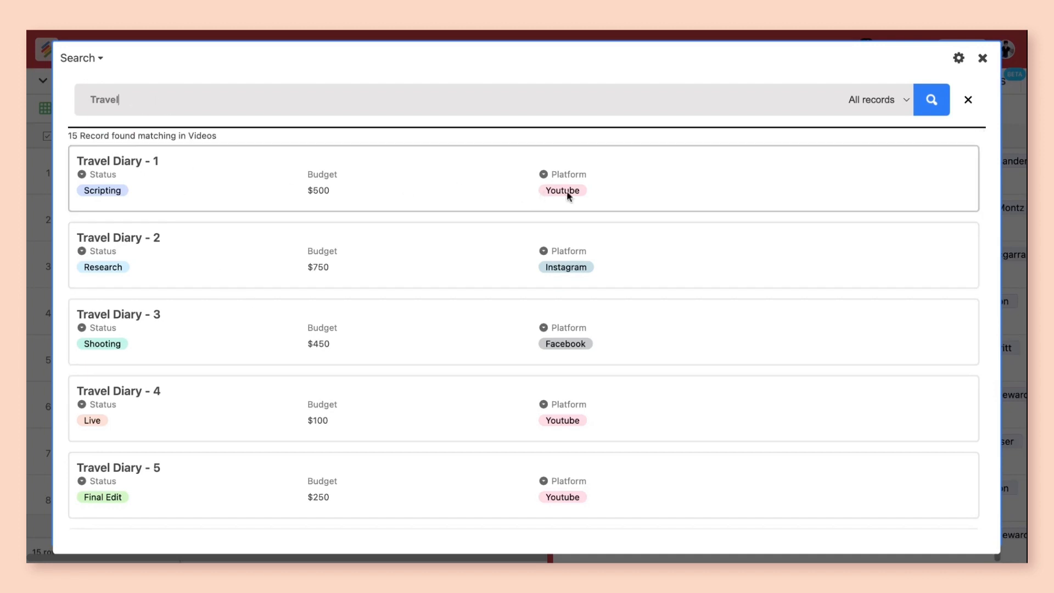
Step: Replace the query with Youtube, run the search, and clear the search box
left_click(215, 105)
double_click(215, 105)
type("Youtube")
key("Return")
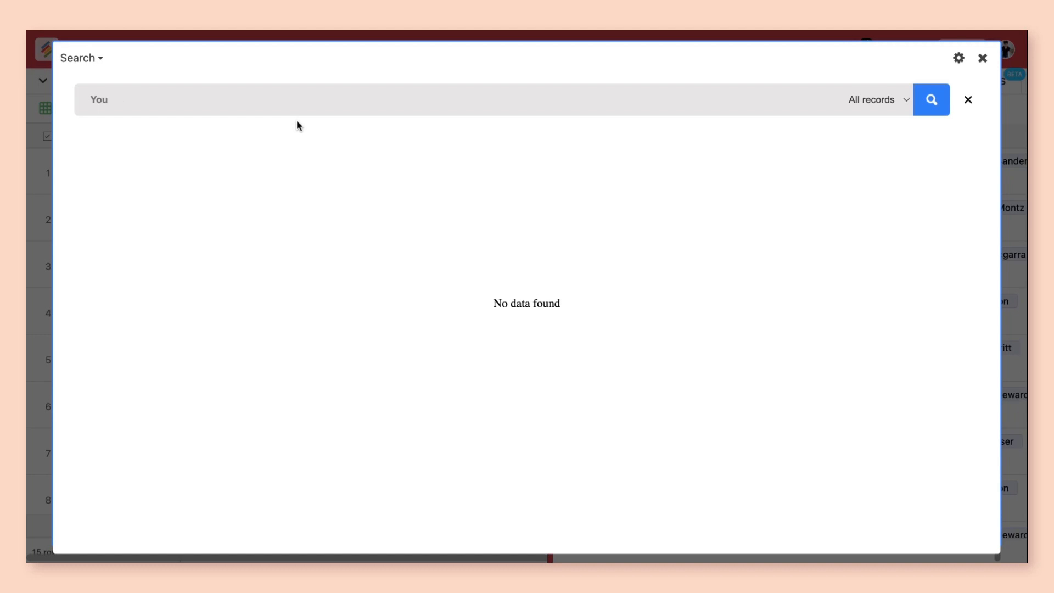
key("BackSpace")
key("BackSpace")
key("BackSpace")
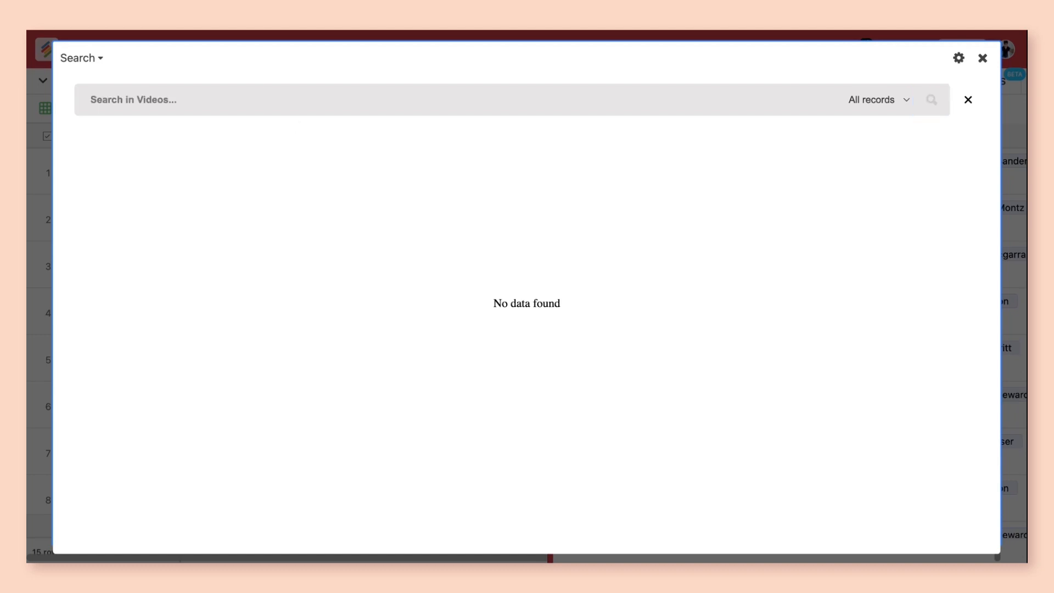
Step: Search the Videos table for the budget value 500
type("Bug")
key("BackSpace")
key("BackSpace")
type("B")
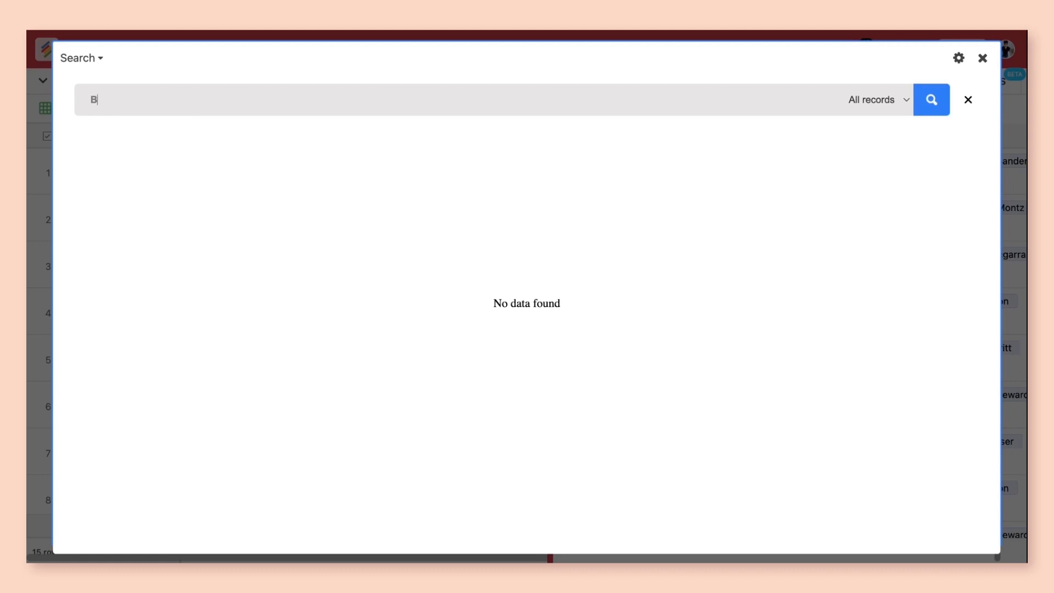
key("BackSpace")
type("500")
key("Return")
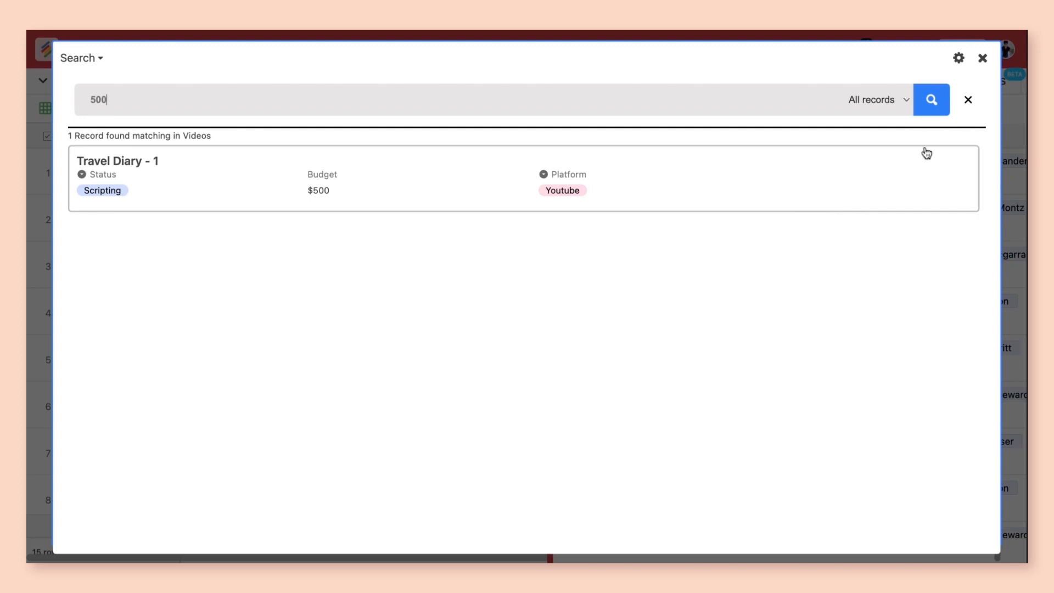
Step: Clear the query and switch the search settings to Multiple tables covering Videos and Casts, then save
left_click(968, 102)
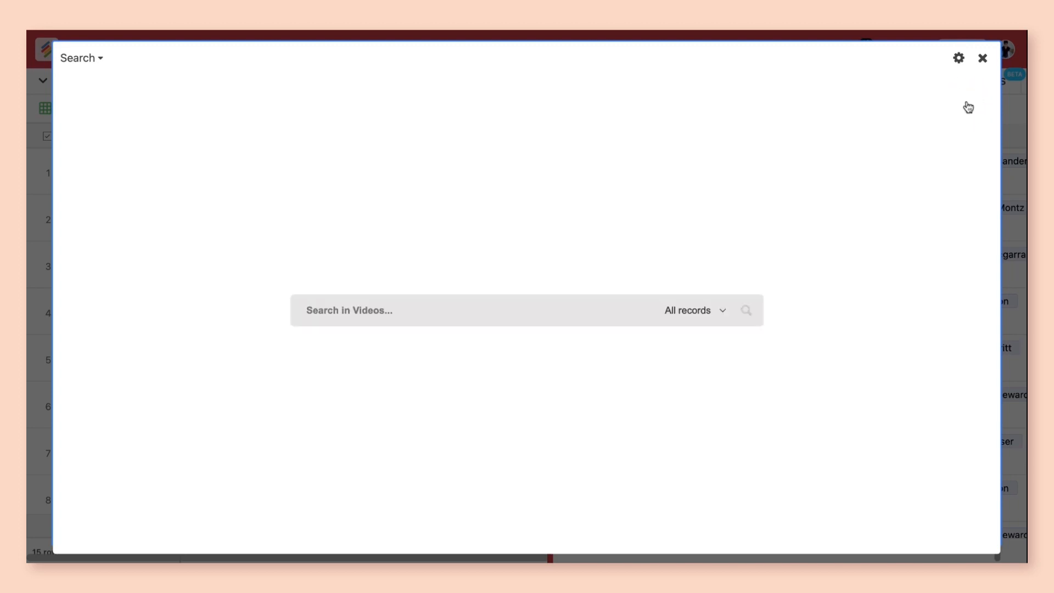
left_click(957, 60)
scroll(618, 297, "up", 1)
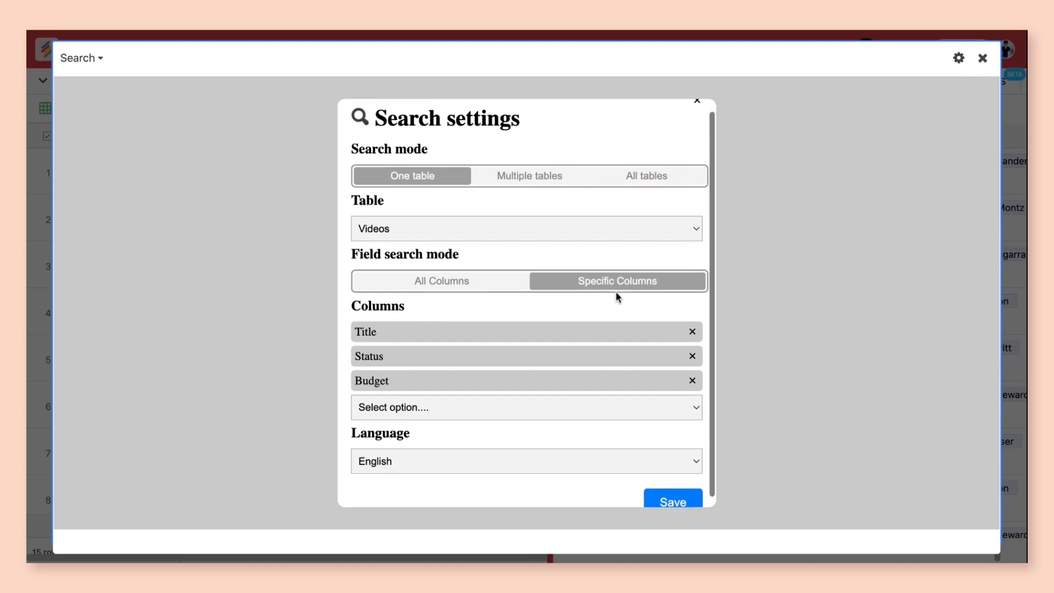
left_click(490, 281)
left_click(522, 239)
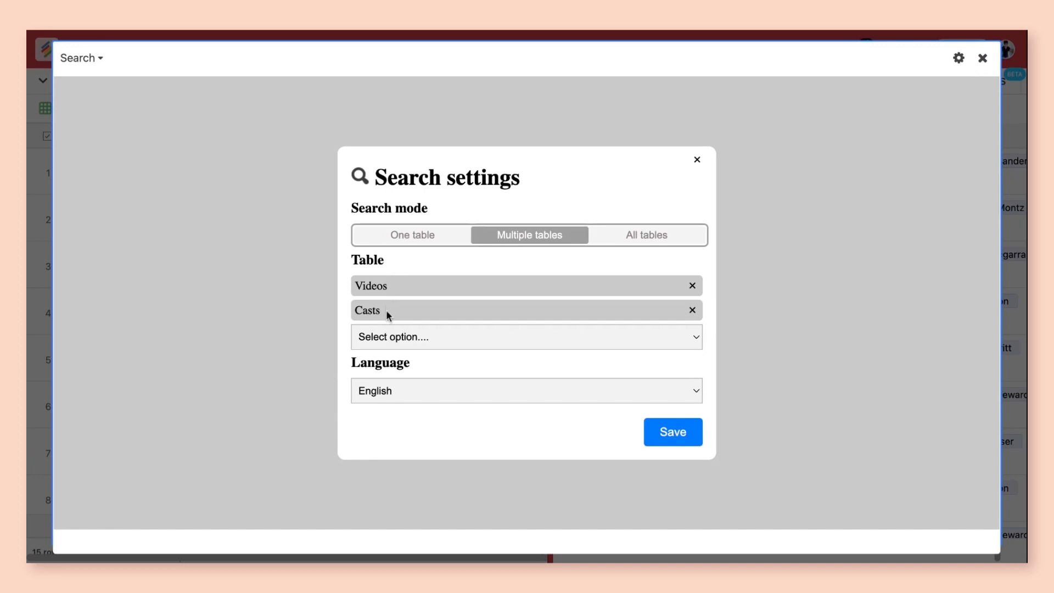
left_click(670, 432)
left_click(454, 309)
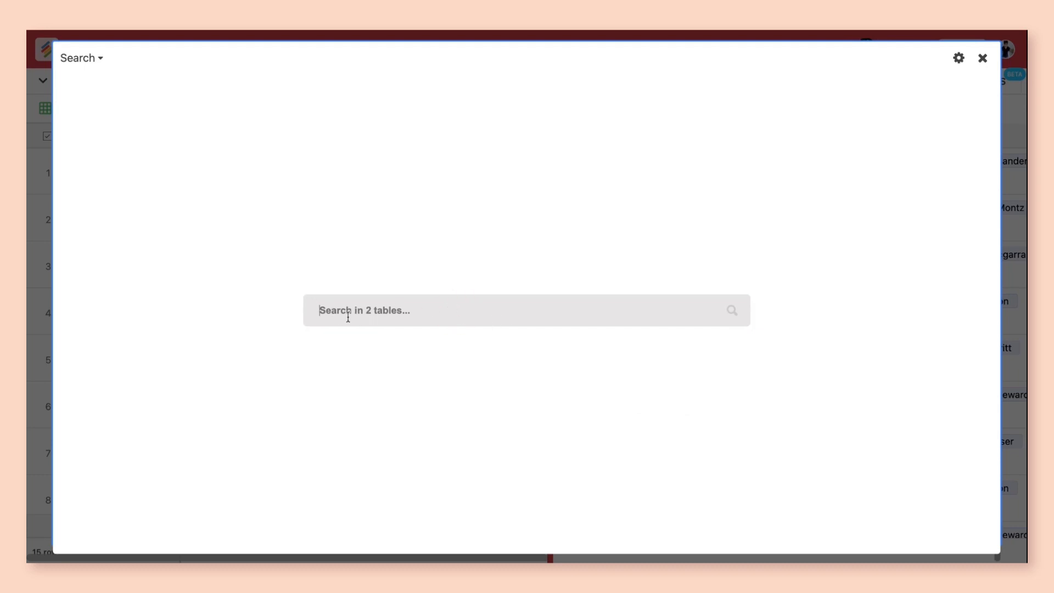
Step: Search both tables for Travel, browse and collapse the result groups, then clear the query
type("Travel")
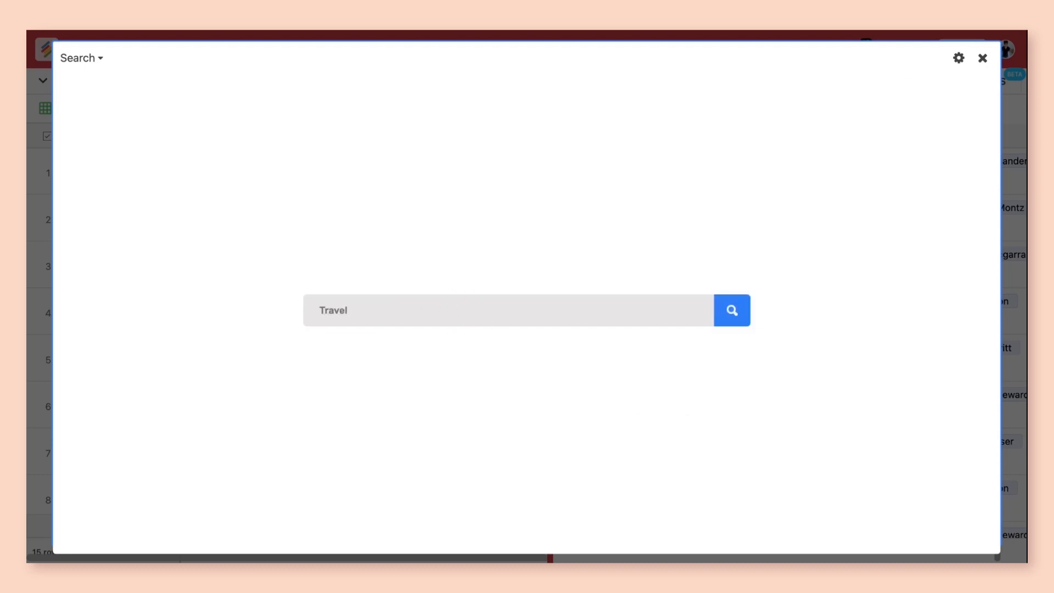
key("Return")
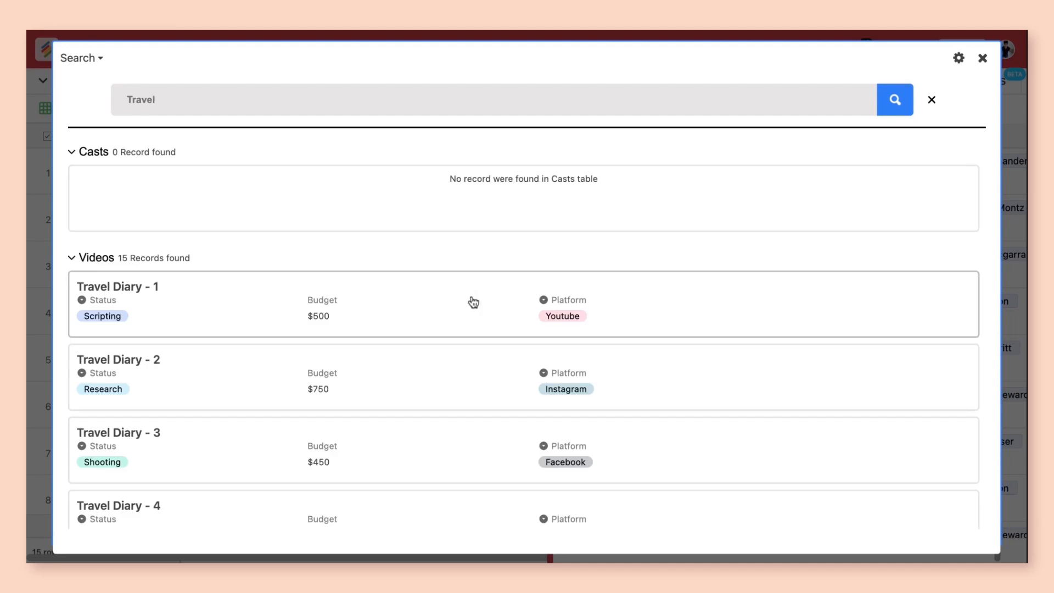
scroll(454, 226, "down", 5)
scroll(426, 370, "up", 6)
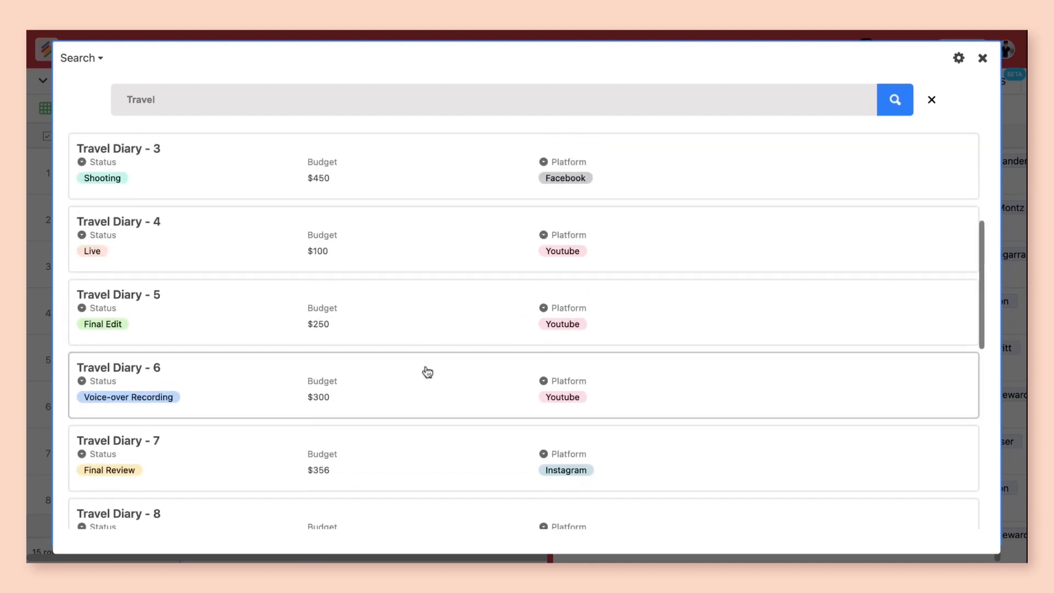
left_click(72, 221)
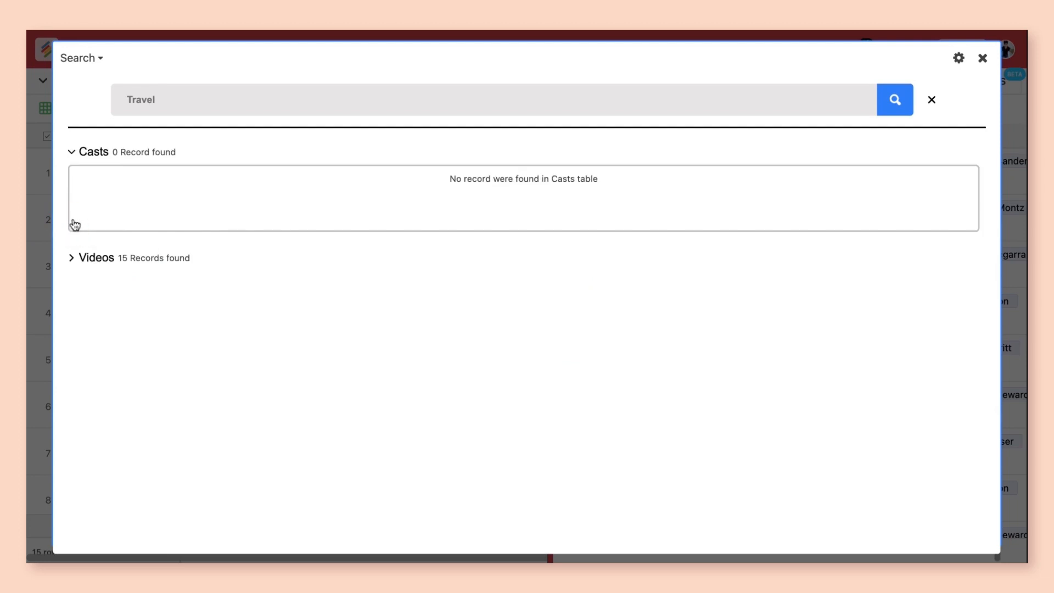
double_click(91, 157)
left_click(234, 98)
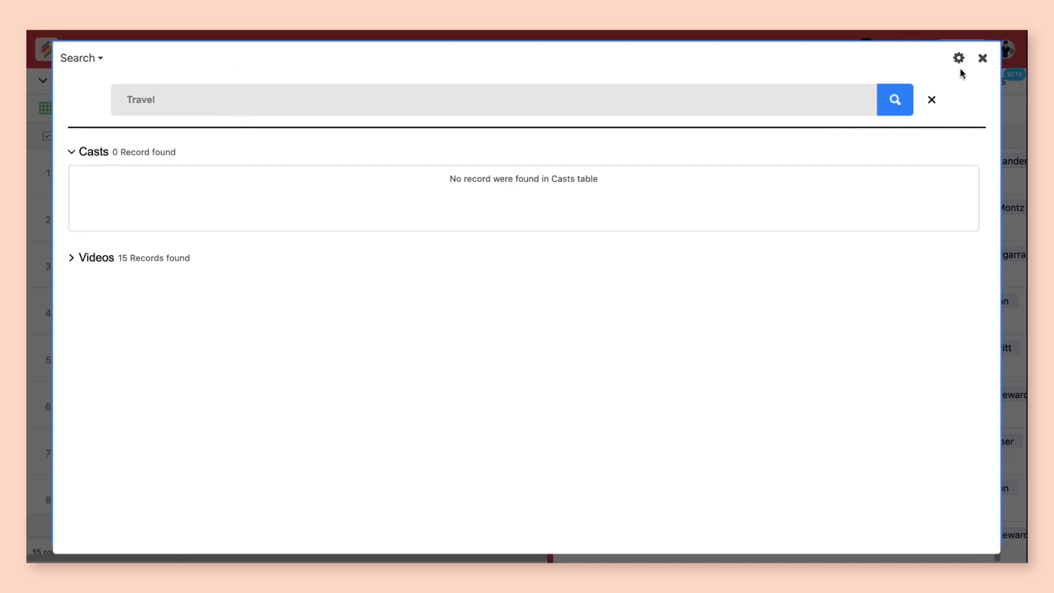
left_click(932, 101)
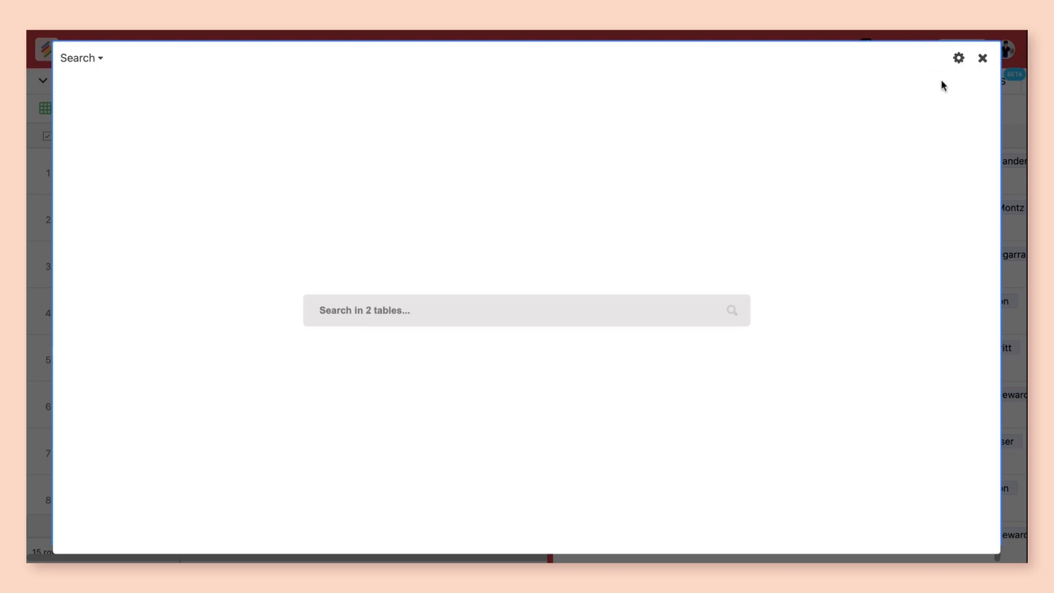
Step: Add the Team and Categories tables to the multiple-table search settings and save
left_click(959, 58)
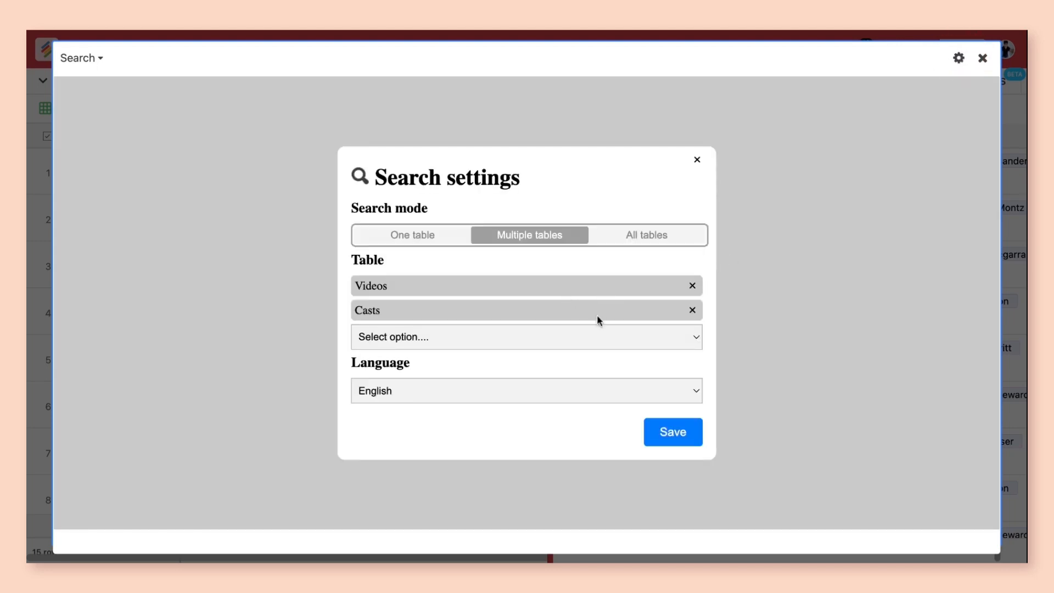
left_click(537, 340)
left_click(483, 348)
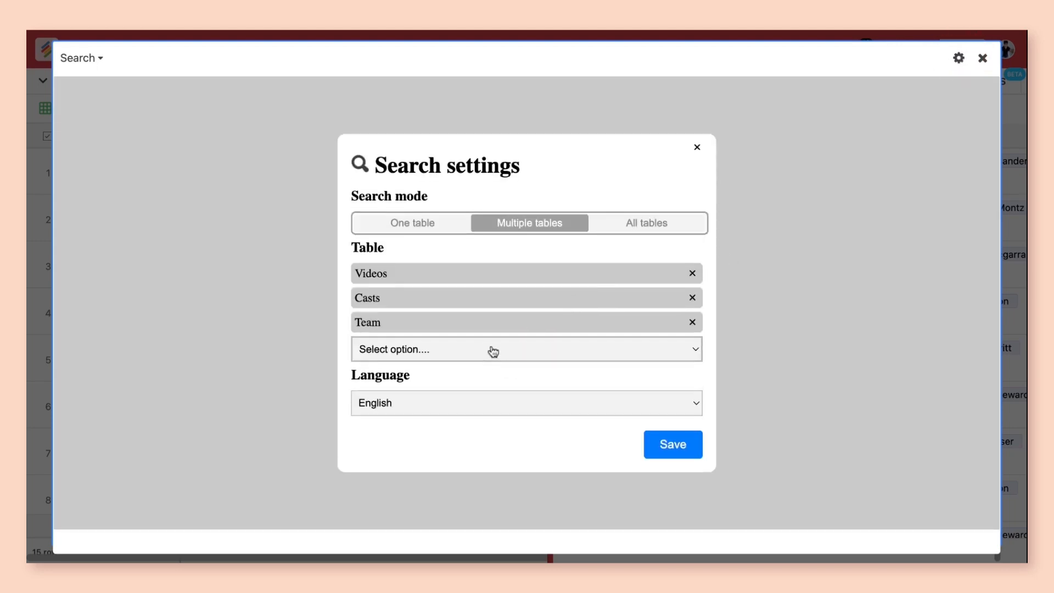
left_click(502, 358)
left_click(496, 379)
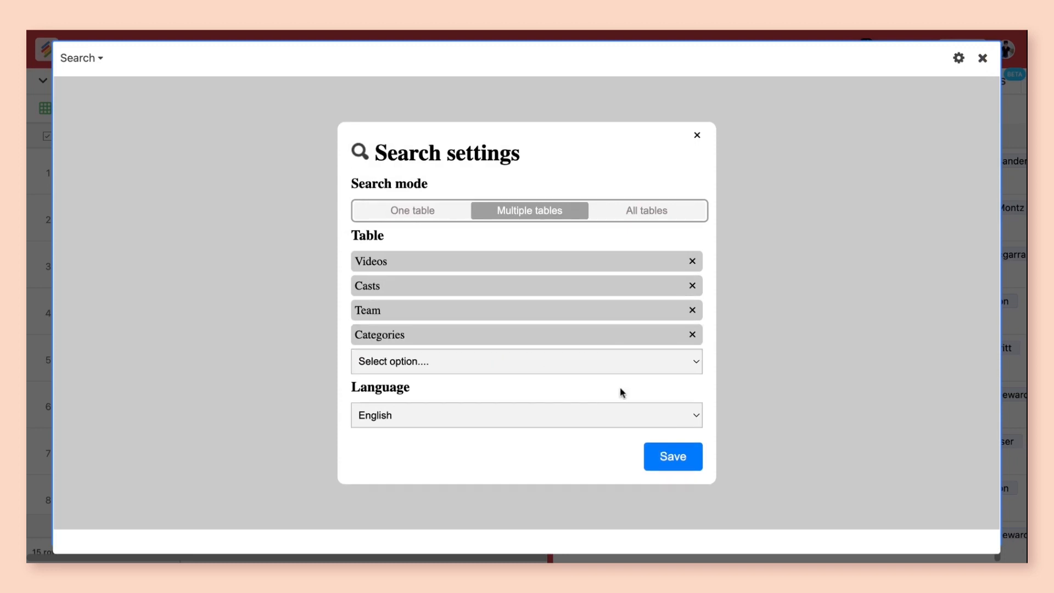
left_click(666, 459)
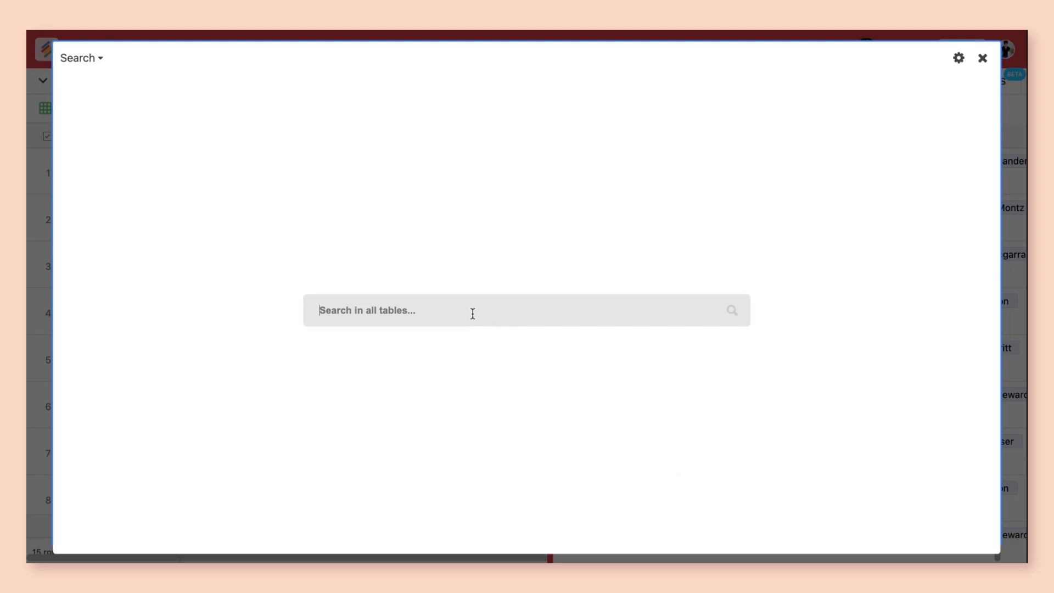
Step: Search all tables for Travel, collapse the Videos result group, and exit the expanded app view
type("Travel")
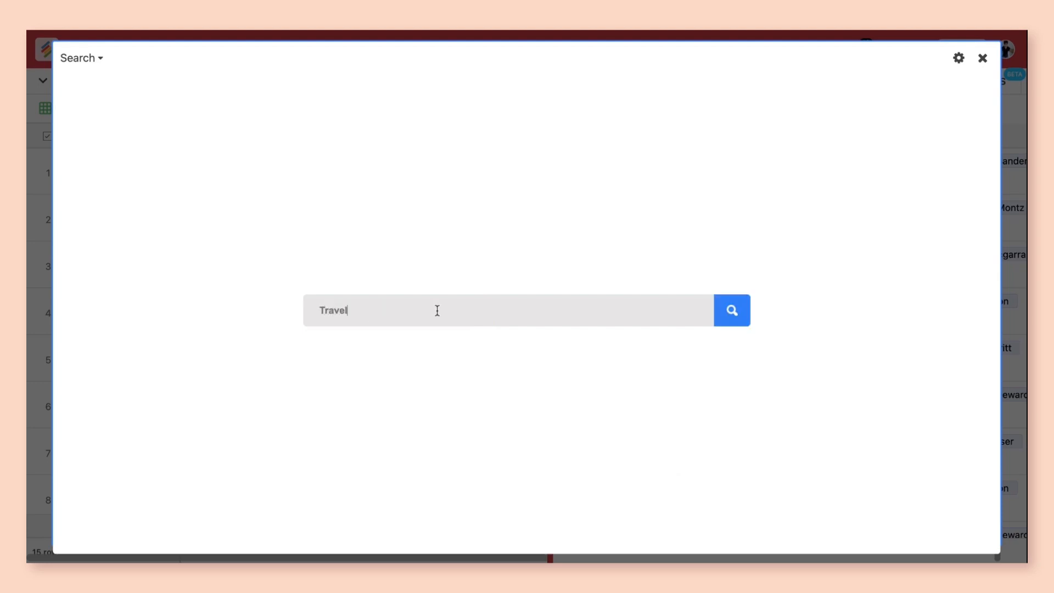
key("Return")
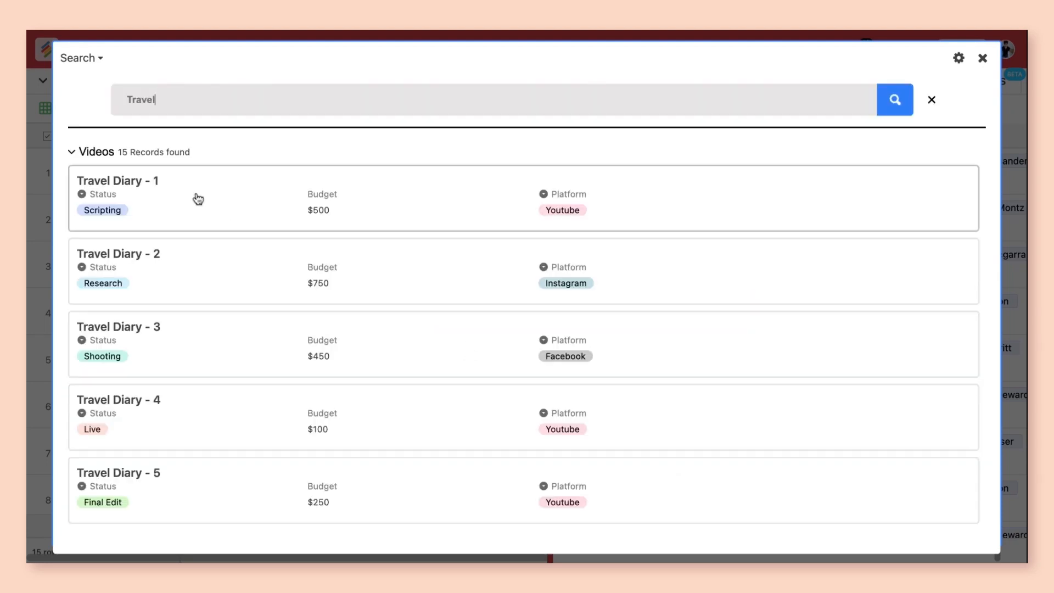
left_click(91, 156)
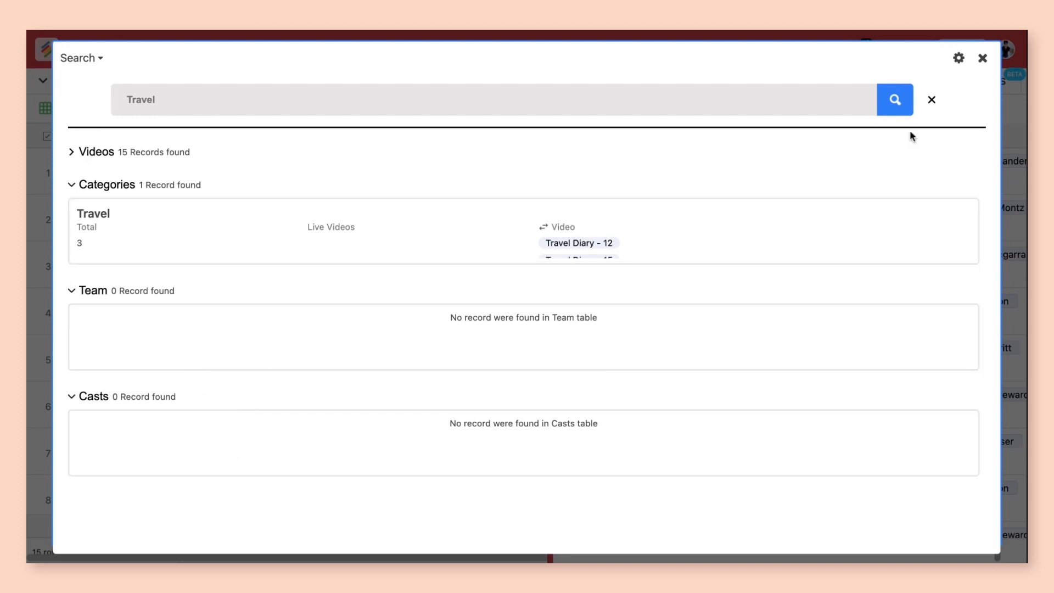
left_click(982, 59)
scroll(863, 360, "down", 6)
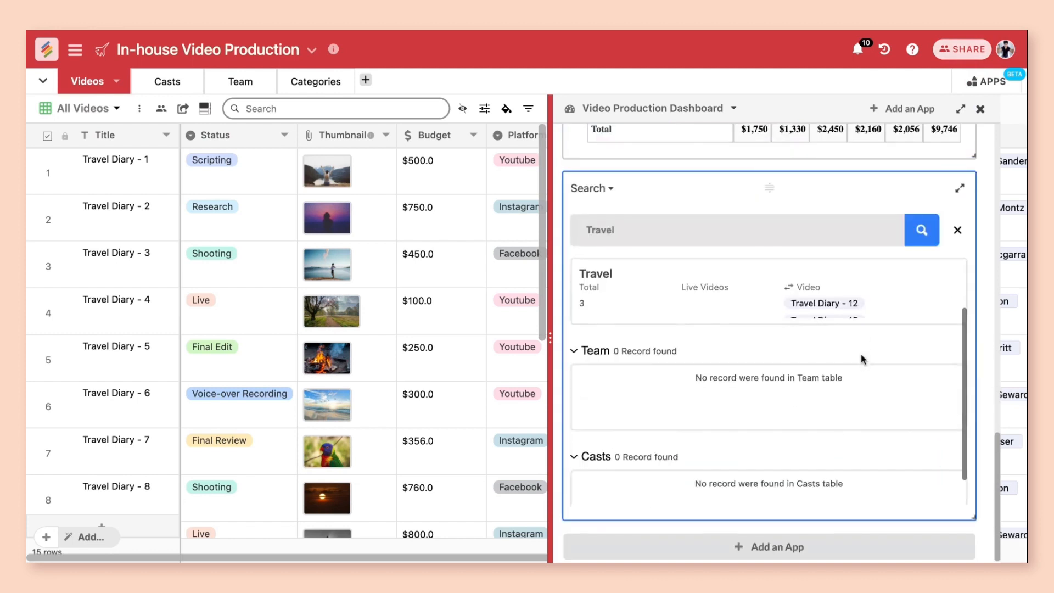
scroll(863, 360, "up", 2)
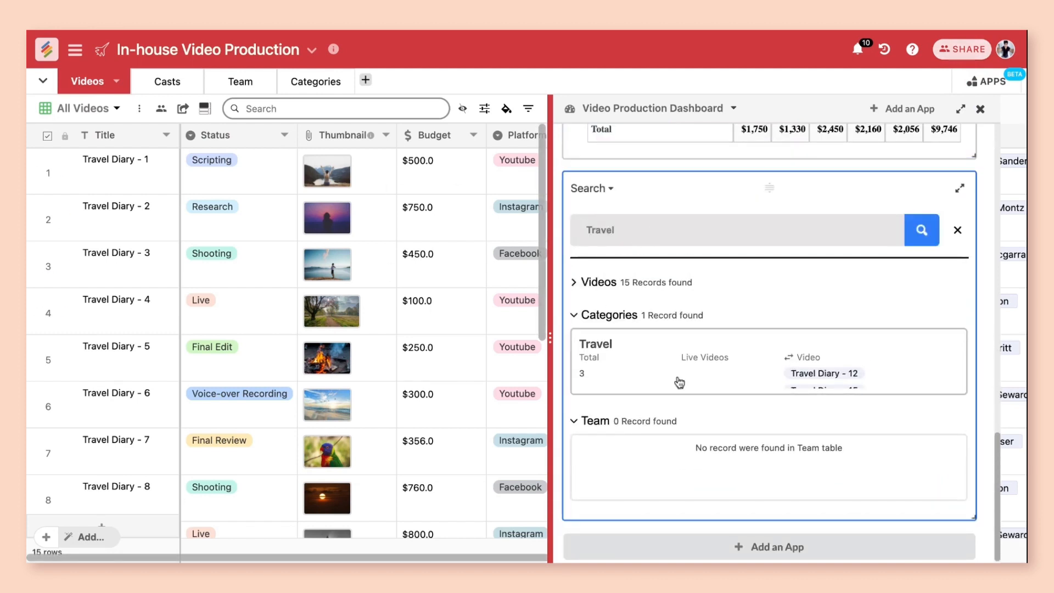
Step: Replace the query with Shooting, run the search, and expand and browse the Videos result group
double_click(689, 227)
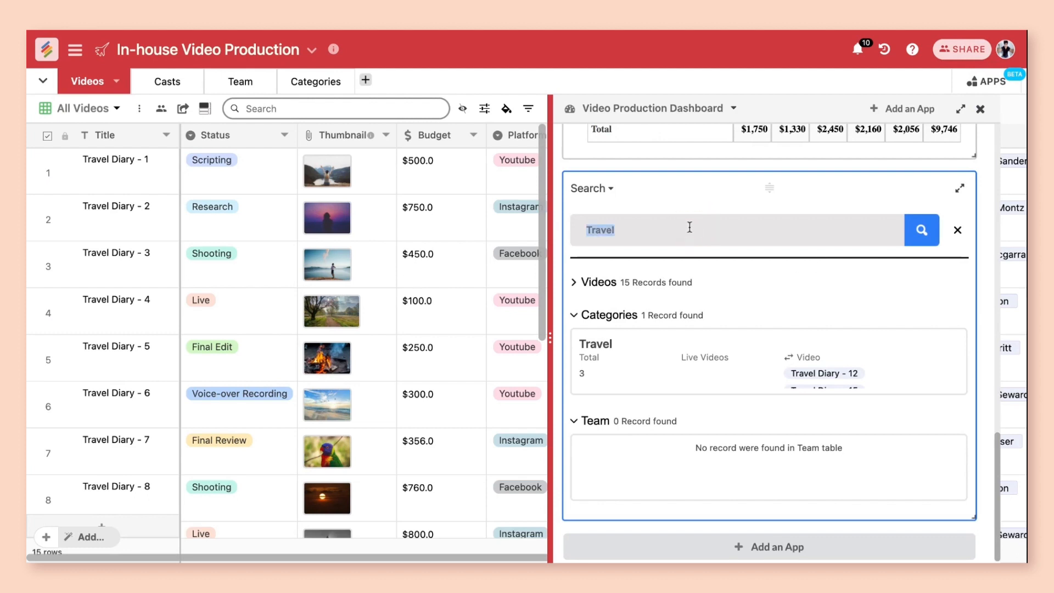
type("Shooting")
key("Return")
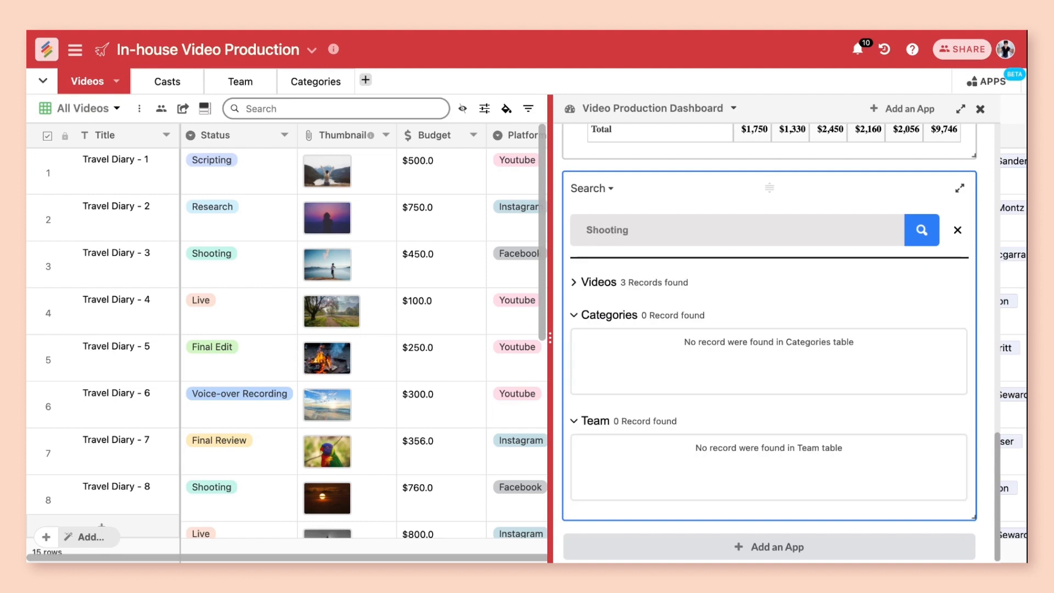
left_click(584, 282)
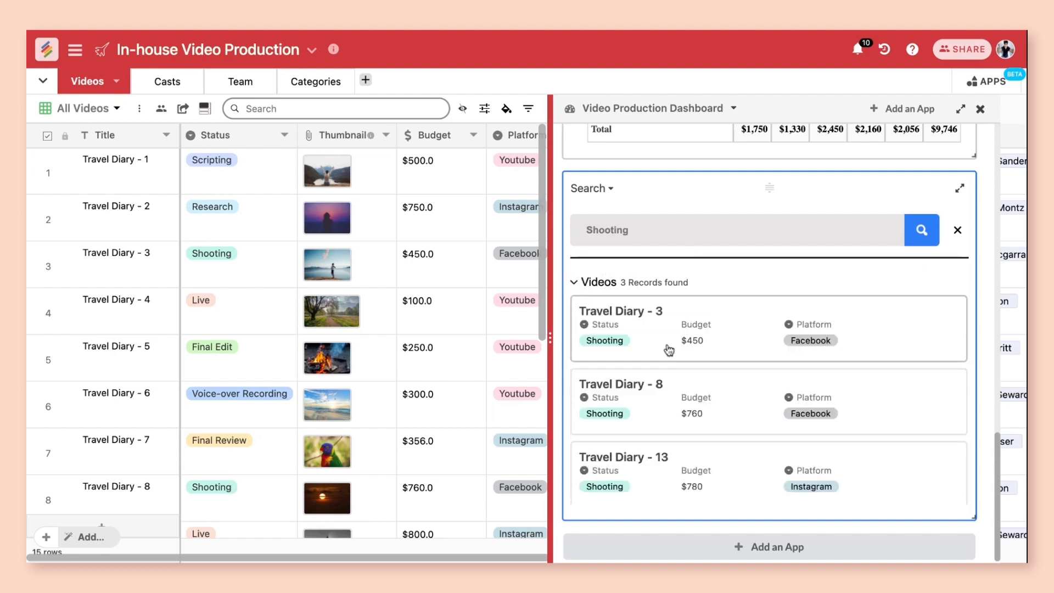
scroll(669, 350, "down", 5)
scroll(670, 349, "up", 5)
scroll(670, 349, "down", 3)
scroll(682, 505, "down", 3)
scroll(690, 435, "up", 7)
Step: Open the Travel Diary - 3 result record, scroll through its fields, and close it
left_click(717, 327)
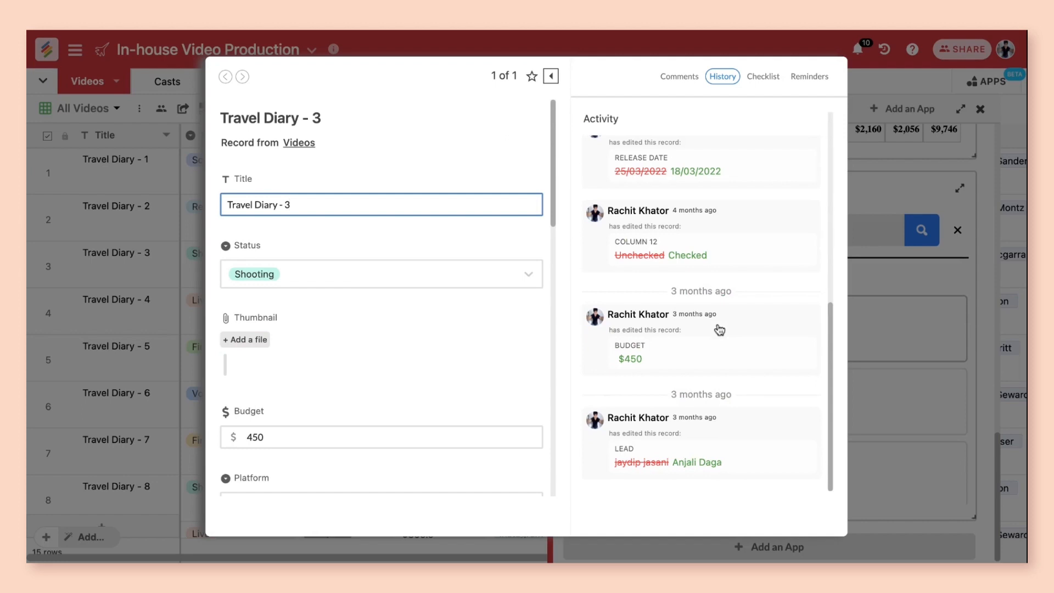
scroll(469, 329, "down", 8)
scroll(469, 330, "down", 2)
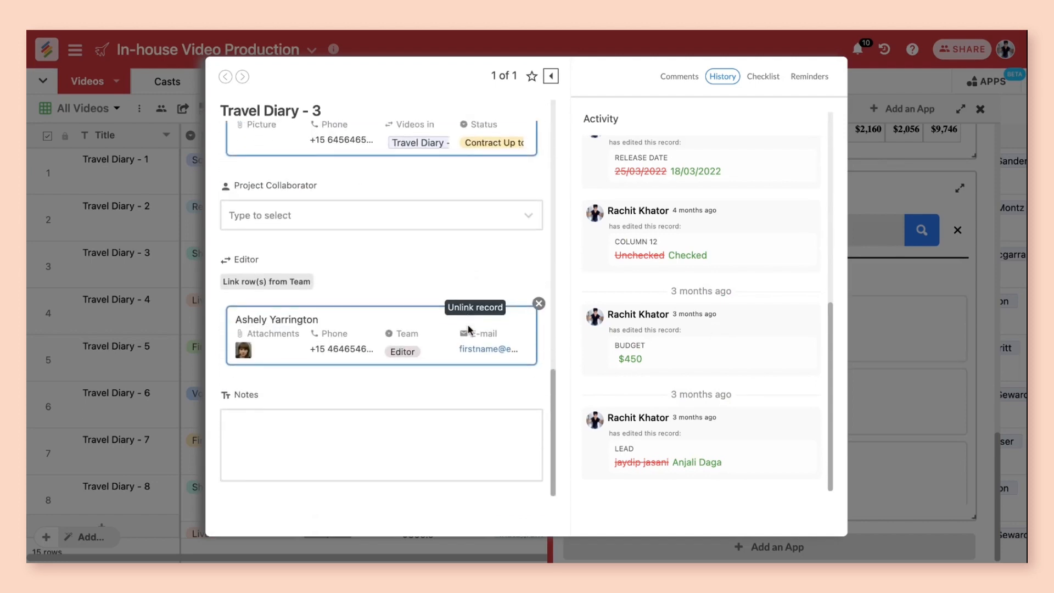
scroll(470, 329, "up", 10)
scroll(469, 329, "up", 3)
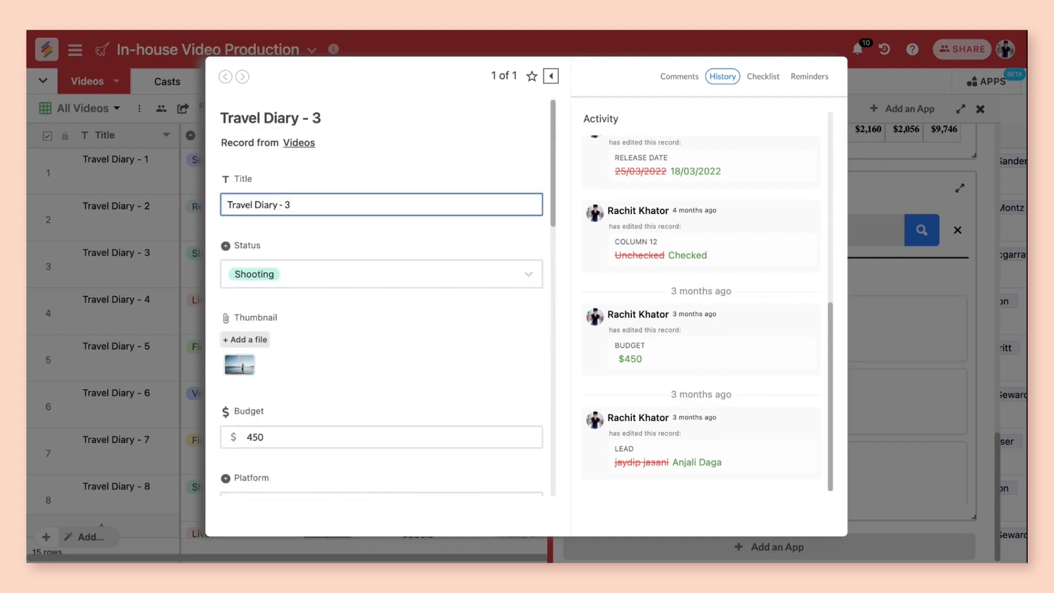
left_click(900, 291)
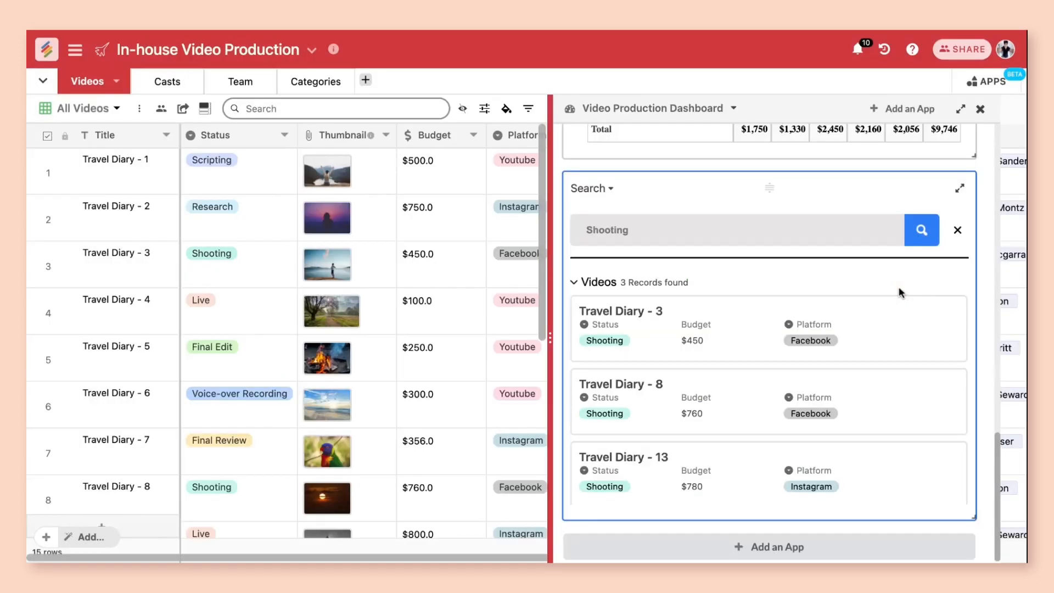